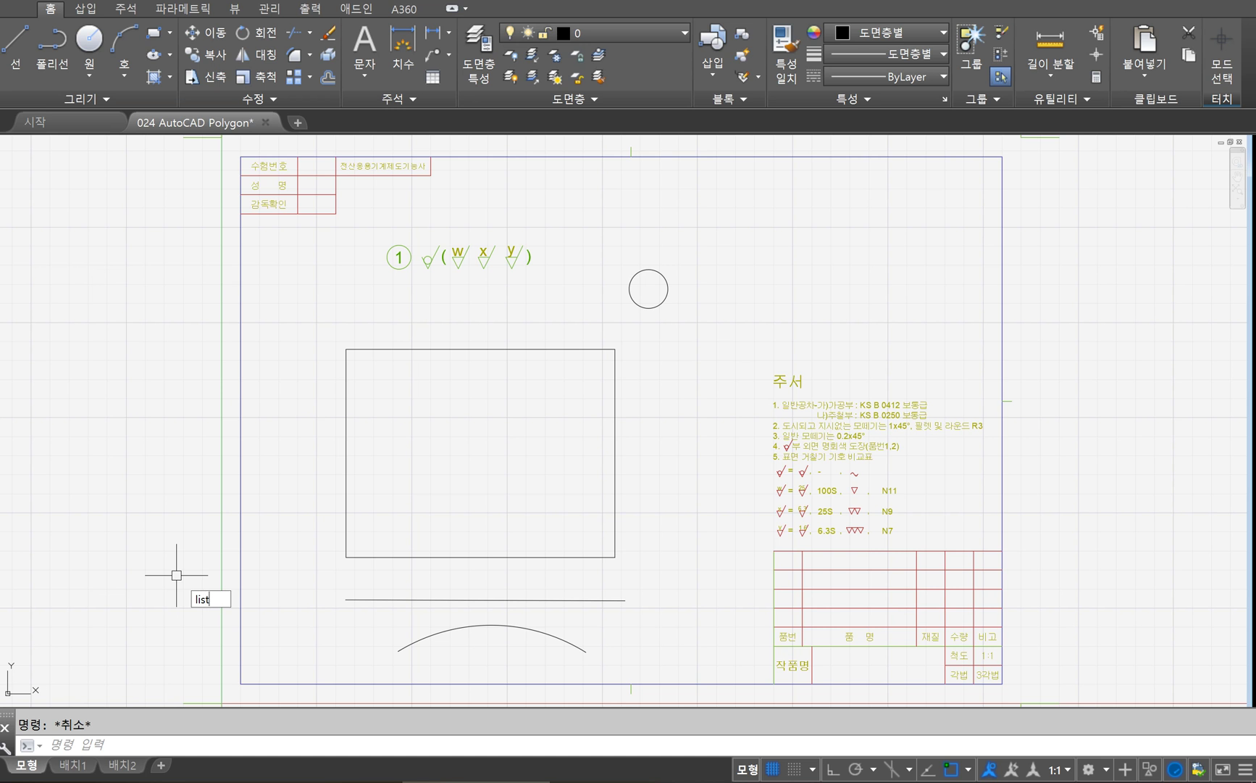
List the large rectangle's properties and examine its area and perimeter in the report
{"action": "key", "text": "Return"}
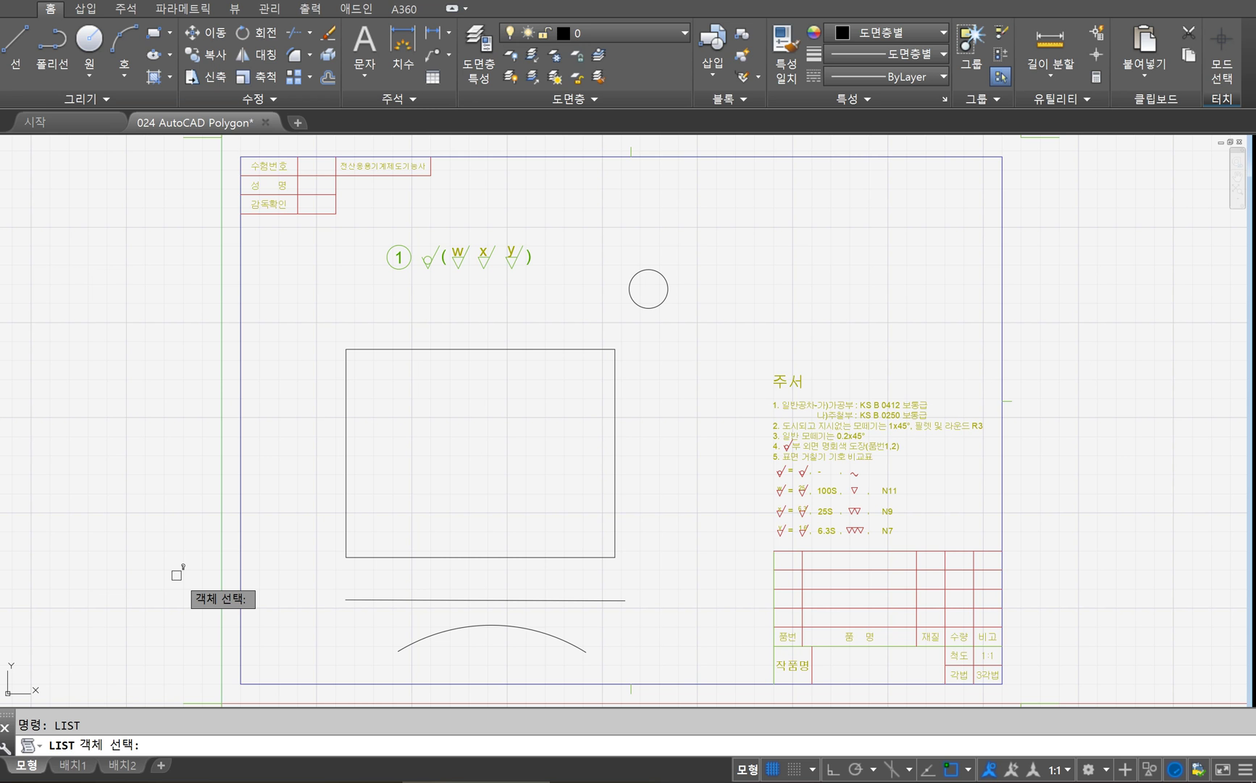
{"action": "left_click", "coordinate": [464, 348]}
{"action": "key", "text": "Return"}
{"action": "right_click", "coordinate": [466, 349]}
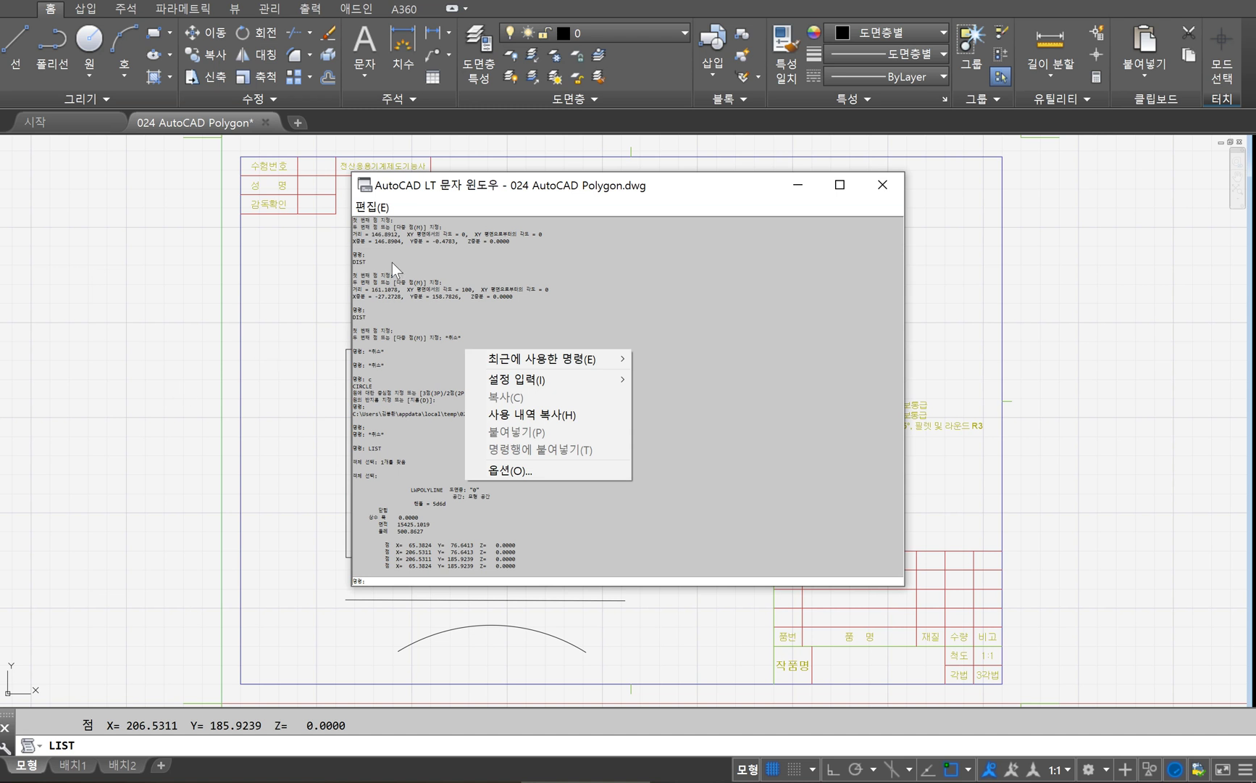
{"action": "left_click", "coordinate": [492, 190]}
{"action": "left_click_drag", "start_coordinate": [373, 490], "coordinate": [558, 561]}
{"action": "left_click", "coordinate": [558, 555]}
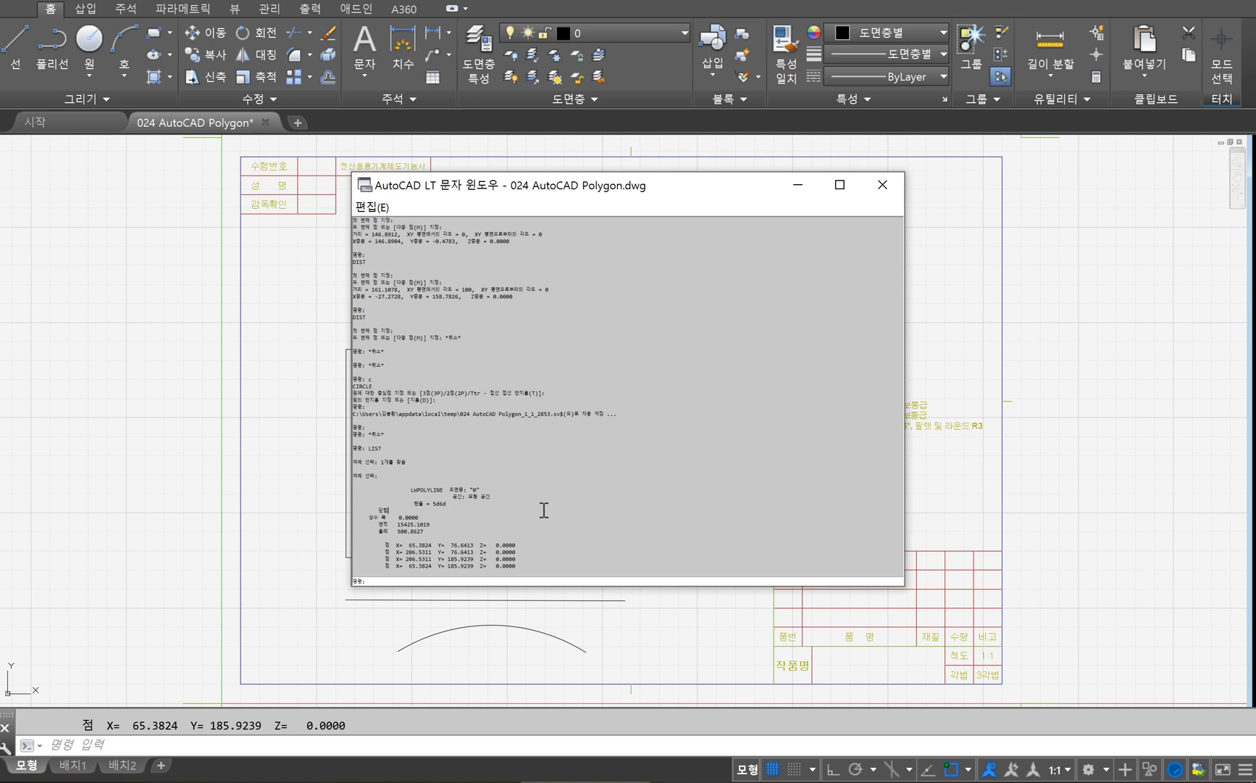
{"action": "left_click_drag", "start_coordinate": [447, 528], "coordinate": [389, 525]}
{"action": "left_click", "coordinate": [433, 525]}
{"action": "left_click_drag", "start_coordinate": [442, 533], "coordinate": [384, 533]}
{"action": "left_click", "coordinate": [489, 529]}
{"action": "left_click", "coordinate": [877, 185]}
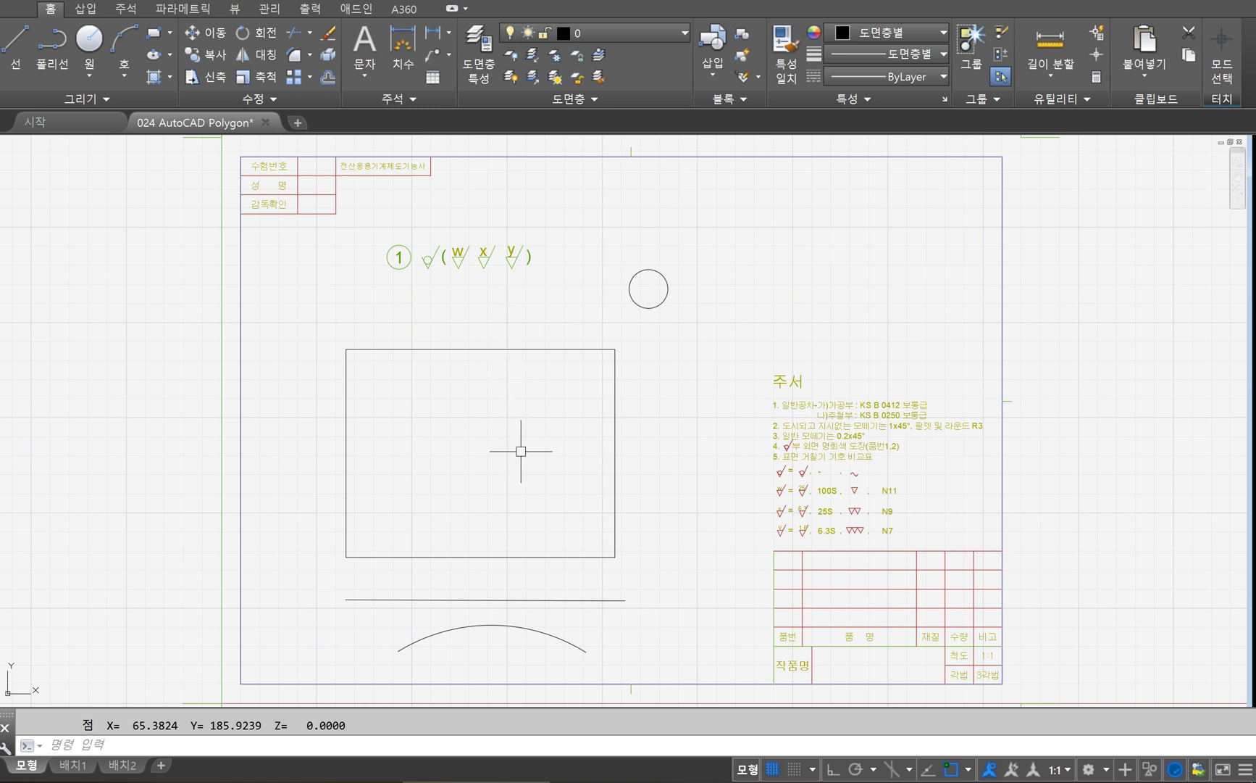
List the properties of the straight line below the rectangle and review its endpoints and length
{"action": "type", "text": "list"}
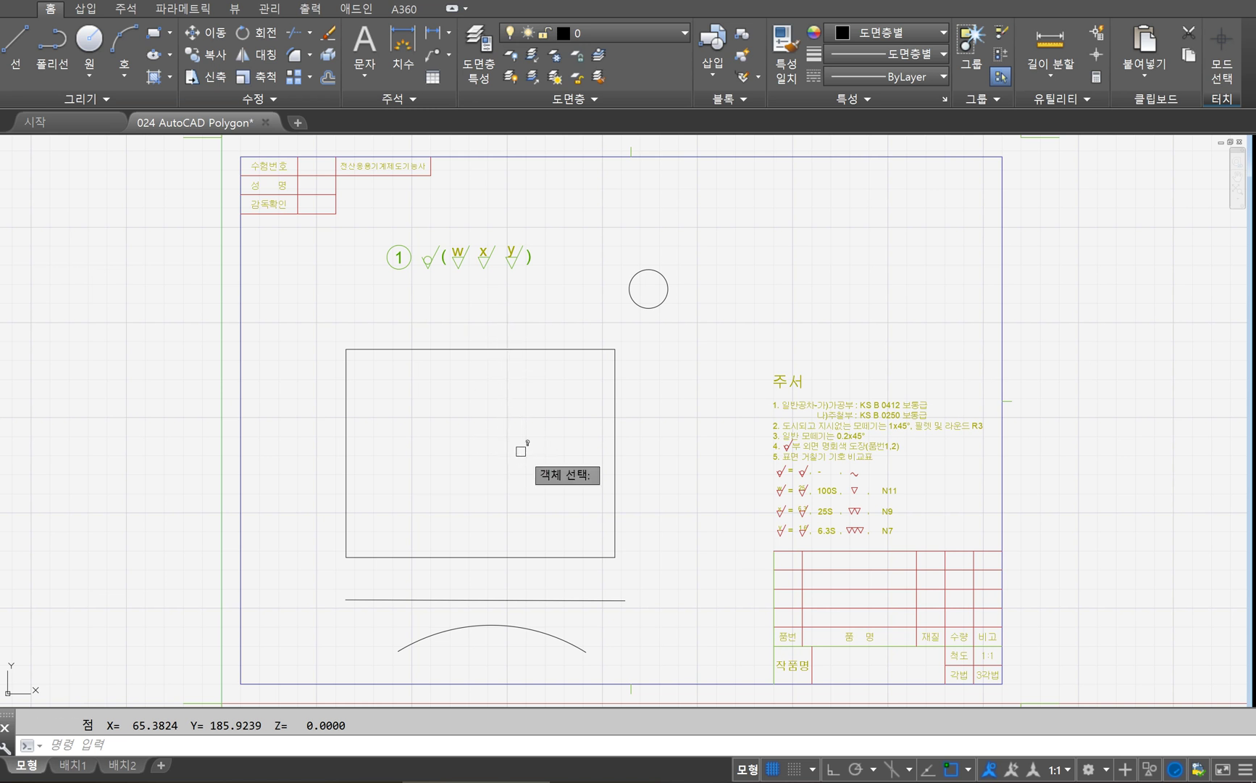
{"action": "key", "text": "Return"}
{"action": "left_click", "coordinate": [597, 601]}
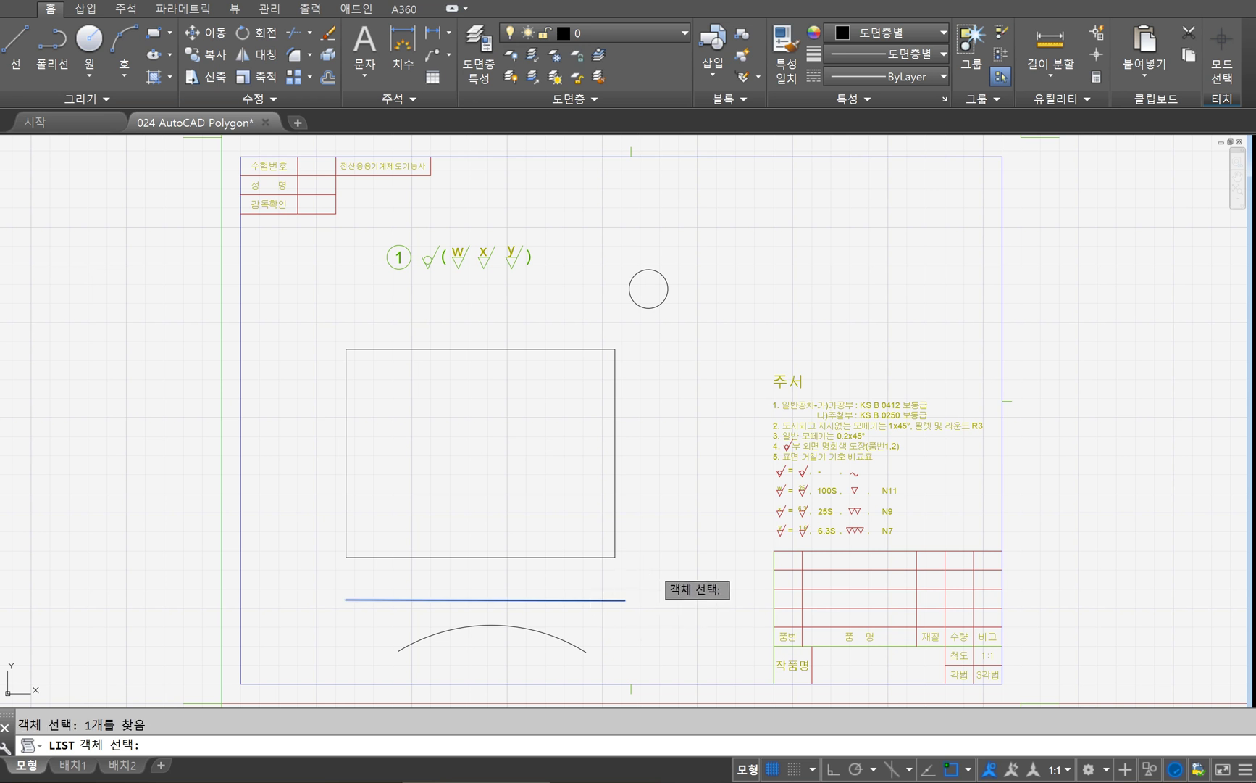
{"action": "right_click", "coordinate": [651, 566]}
{"action": "left_click", "coordinate": [478, 539]}
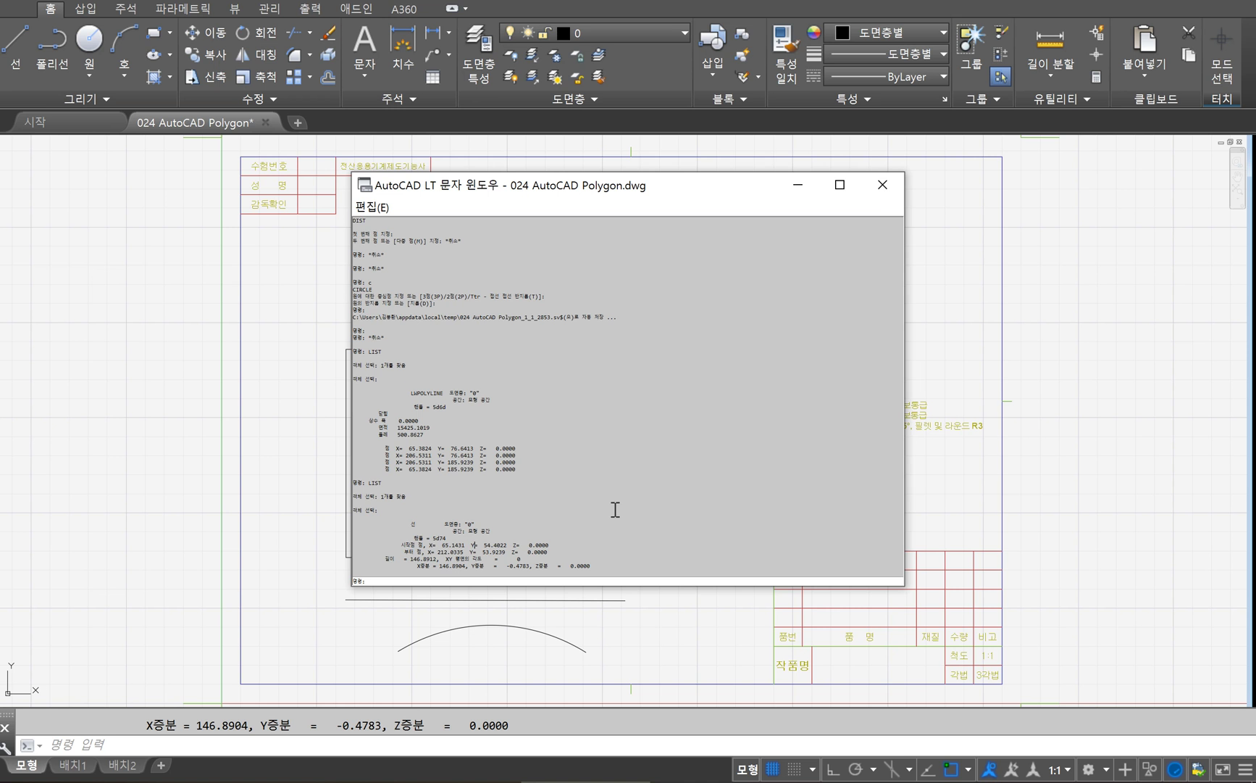
{"action": "left_click", "coordinate": [882, 184]}
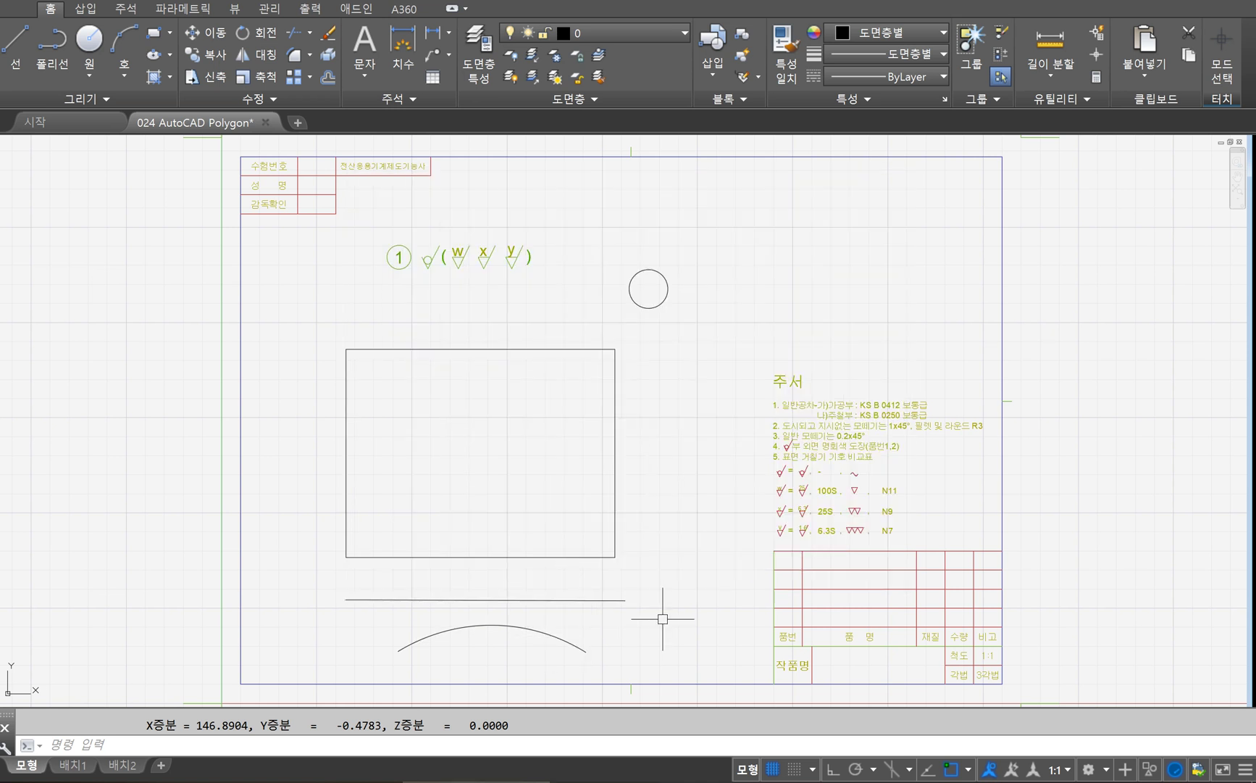
List the properties of the arc below the line and review its radius, angles and length
{"action": "type", "text": "lis"}
{"action": "key", "text": "Return"}
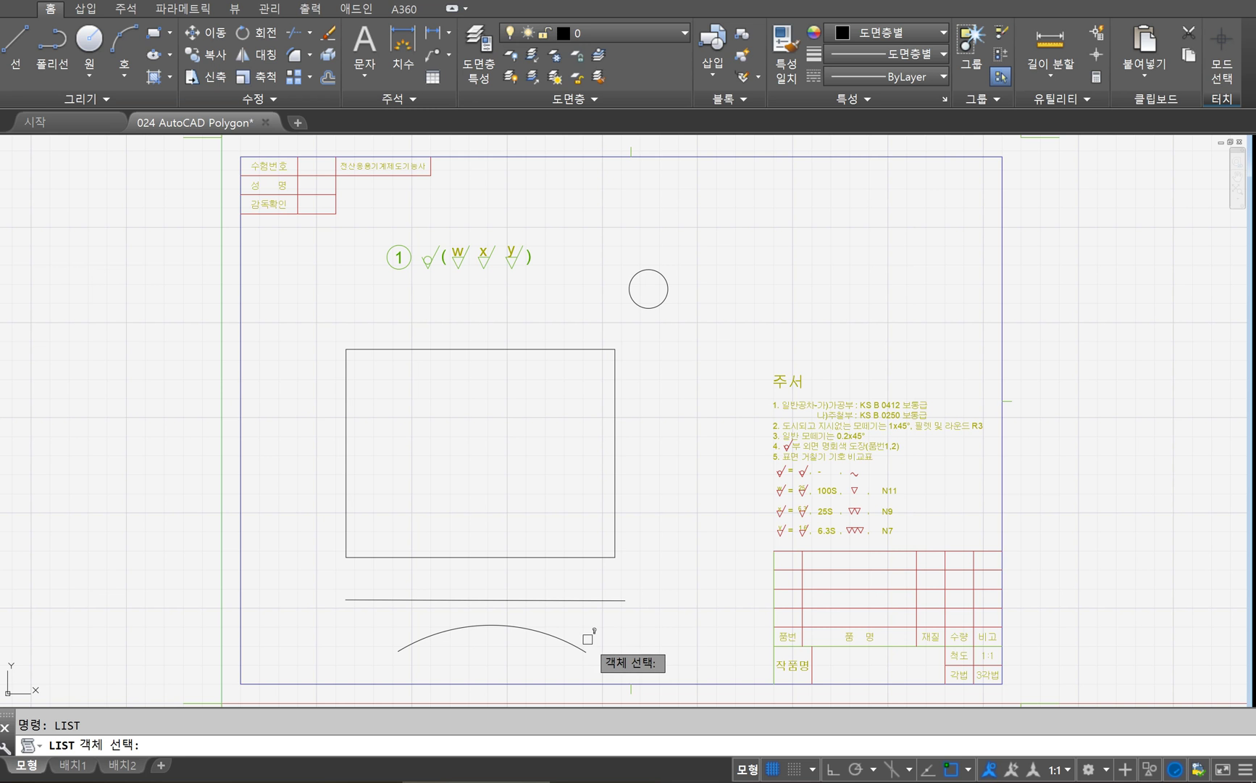
{"action": "left_click", "coordinate": [561, 641]}
{"action": "key", "text": "Return"}
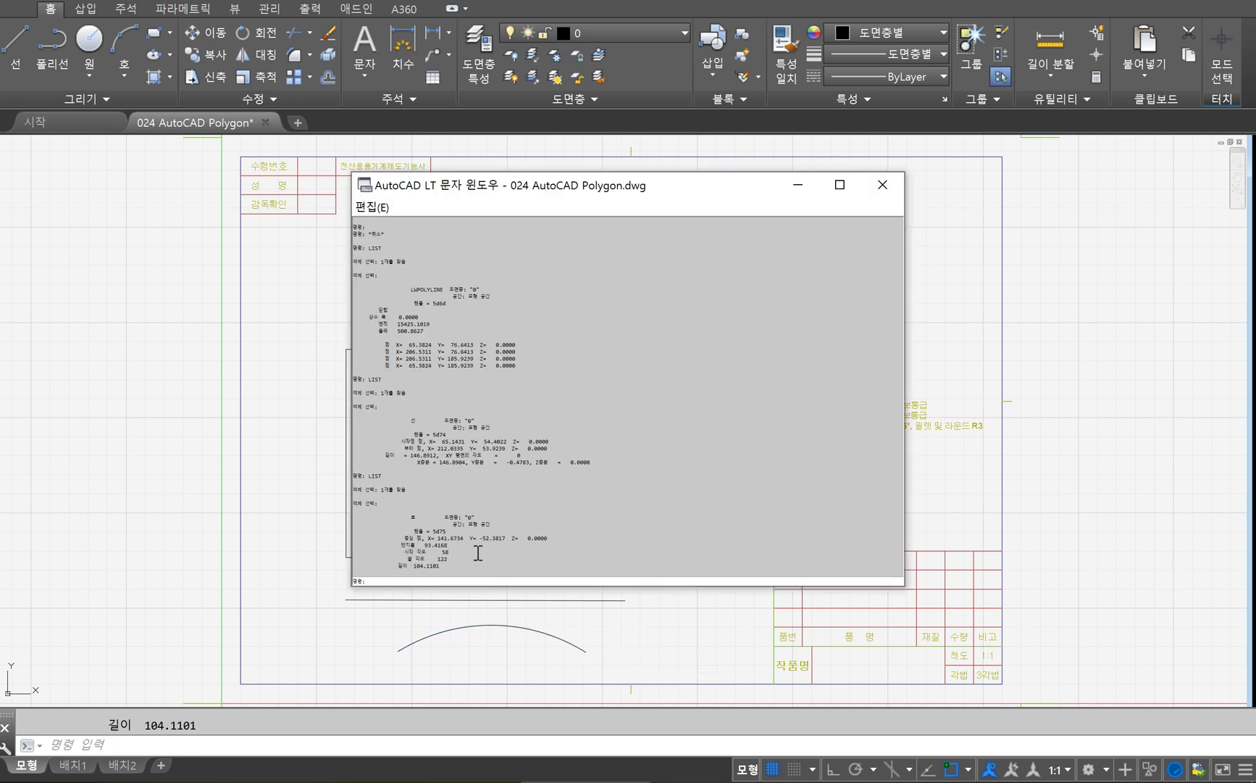
{"action": "left_click", "coordinate": [882, 184]}
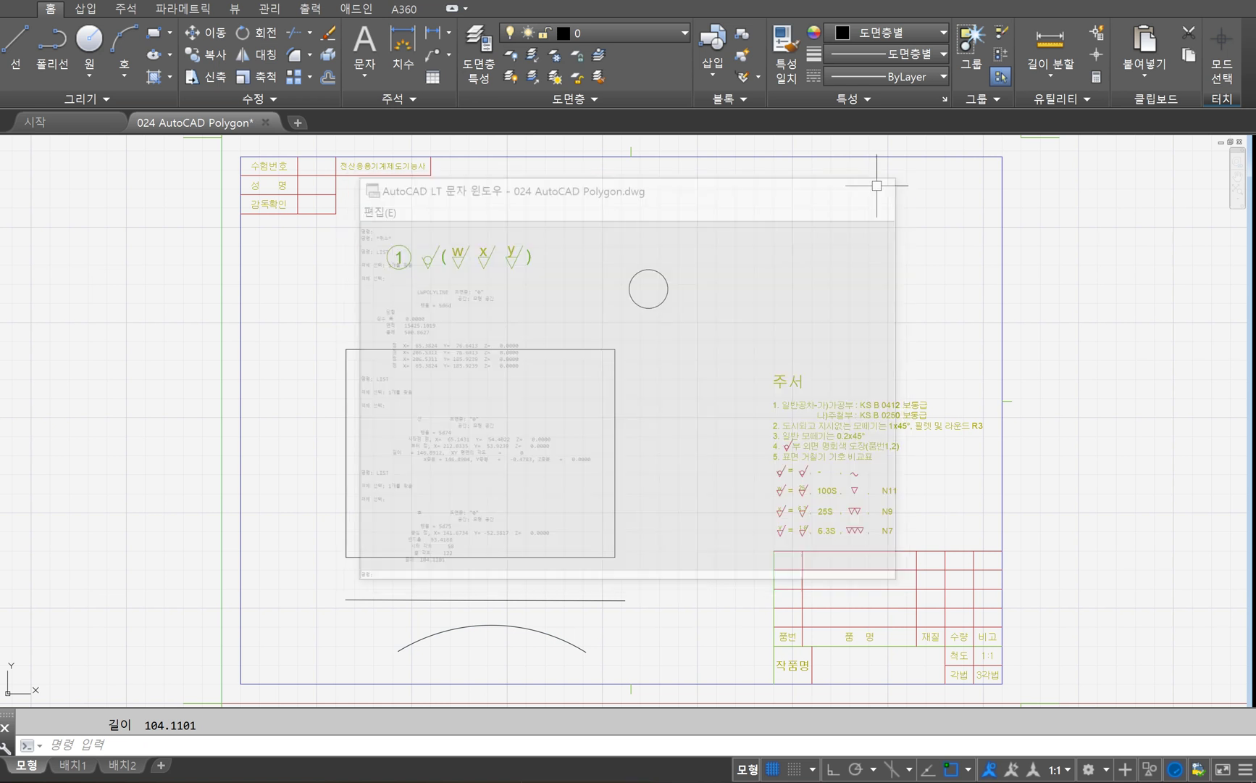
List the circle's properties and examine its radius, circumference and area in the report
{"action": "key", "text": "Return"}
{"action": "left_click", "coordinate": [665, 297]}
{"action": "key", "text": "Return"}
{"action": "right_click", "coordinate": [666, 378]}
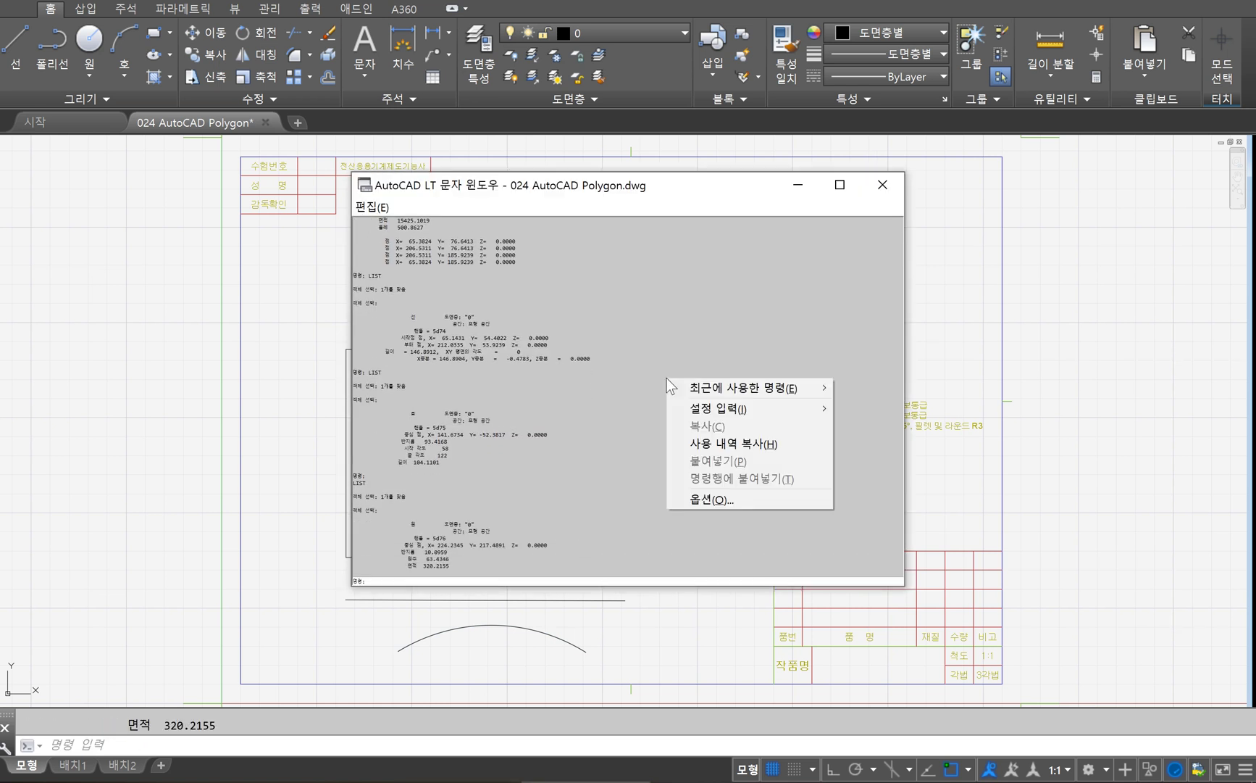
{"action": "left_click", "coordinate": [508, 505]}
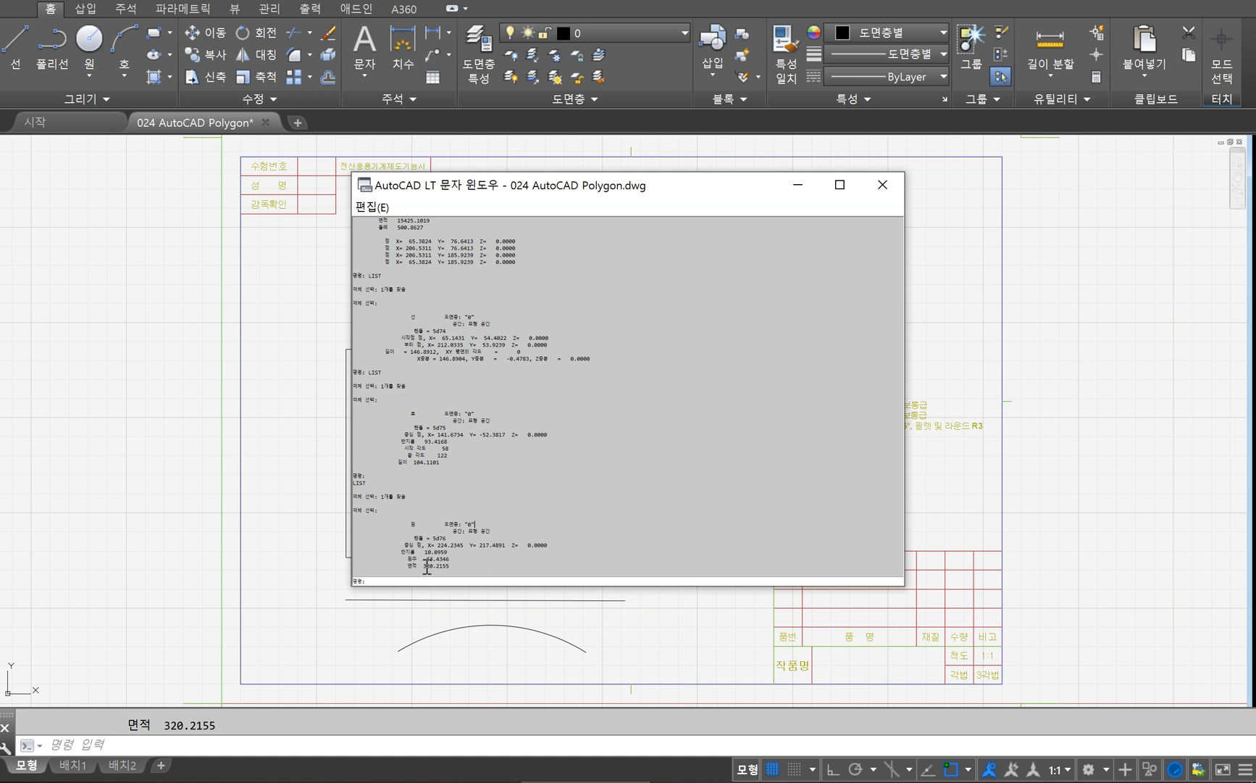
{"action": "left_click", "coordinate": [627, 542]}
{"action": "left_click_drag", "start_coordinate": [400, 566], "coordinate": [476, 569]}
{"action": "left_click", "coordinate": [562, 545]}
{"action": "left_click_drag", "start_coordinate": [451, 561], "coordinate": [418, 555]}
{"action": "left_click", "coordinate": [576, 517]}
{"action": "left_click", "coordinate": [883, 184]}
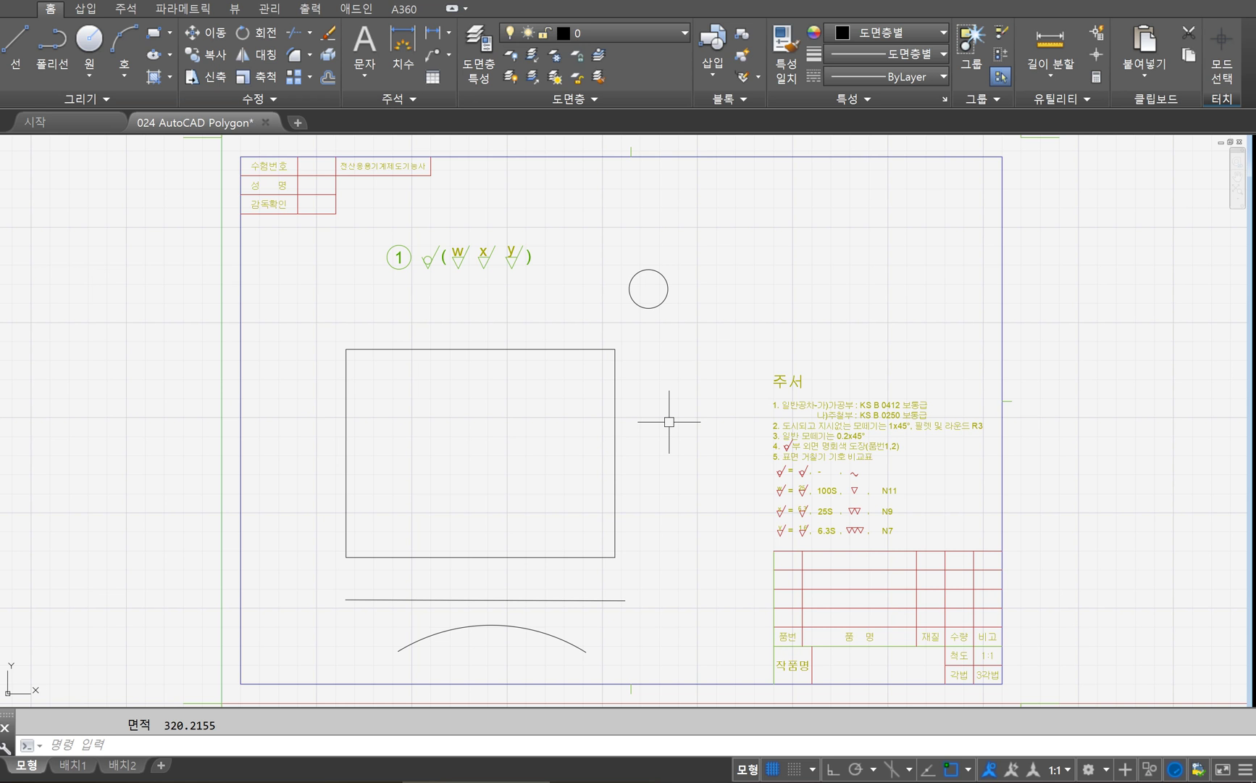
Measure the diagonal distance from the rectangle's lower-left corner to its upper-right corner with Dist and review the result
{"action": "type", "text": "DIST"}
{"action": "key", "text": "Return"}
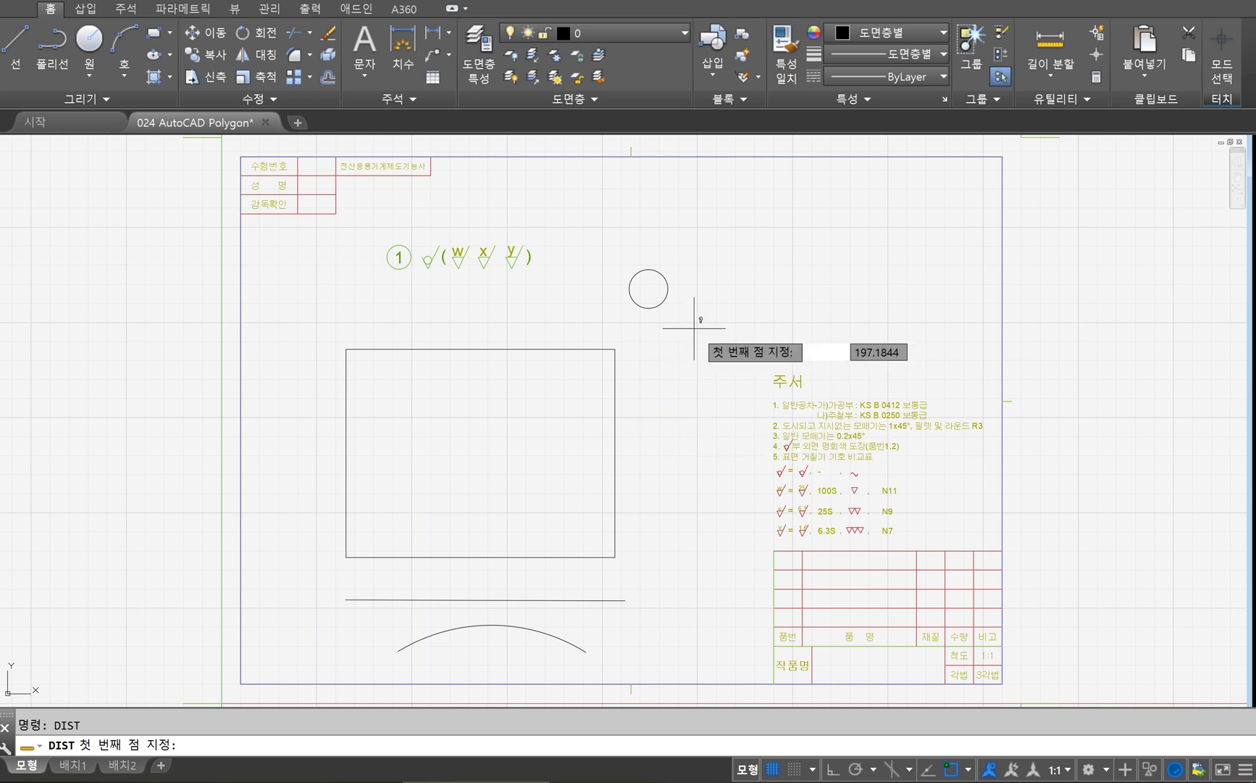
{"action": "left_click", "coordinate": [346, 558]}
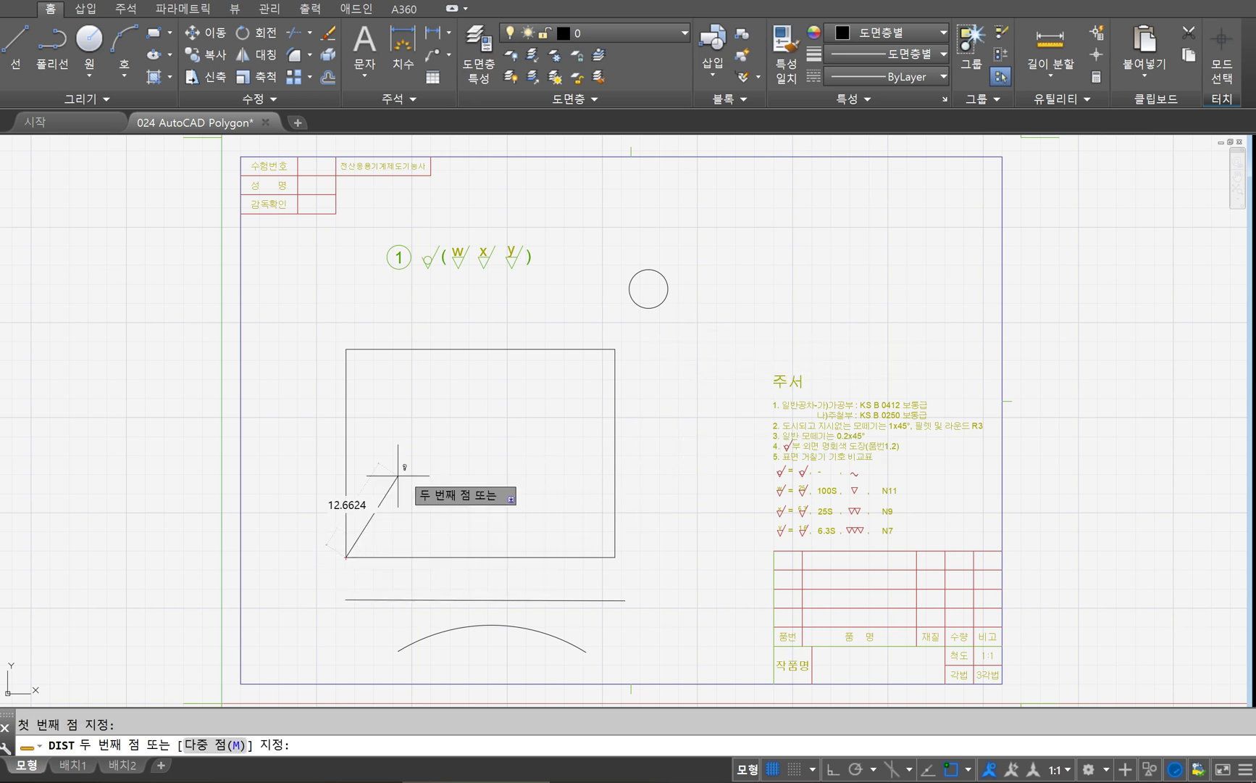
{"action": "left_click", "coordinate": [615, 349]}
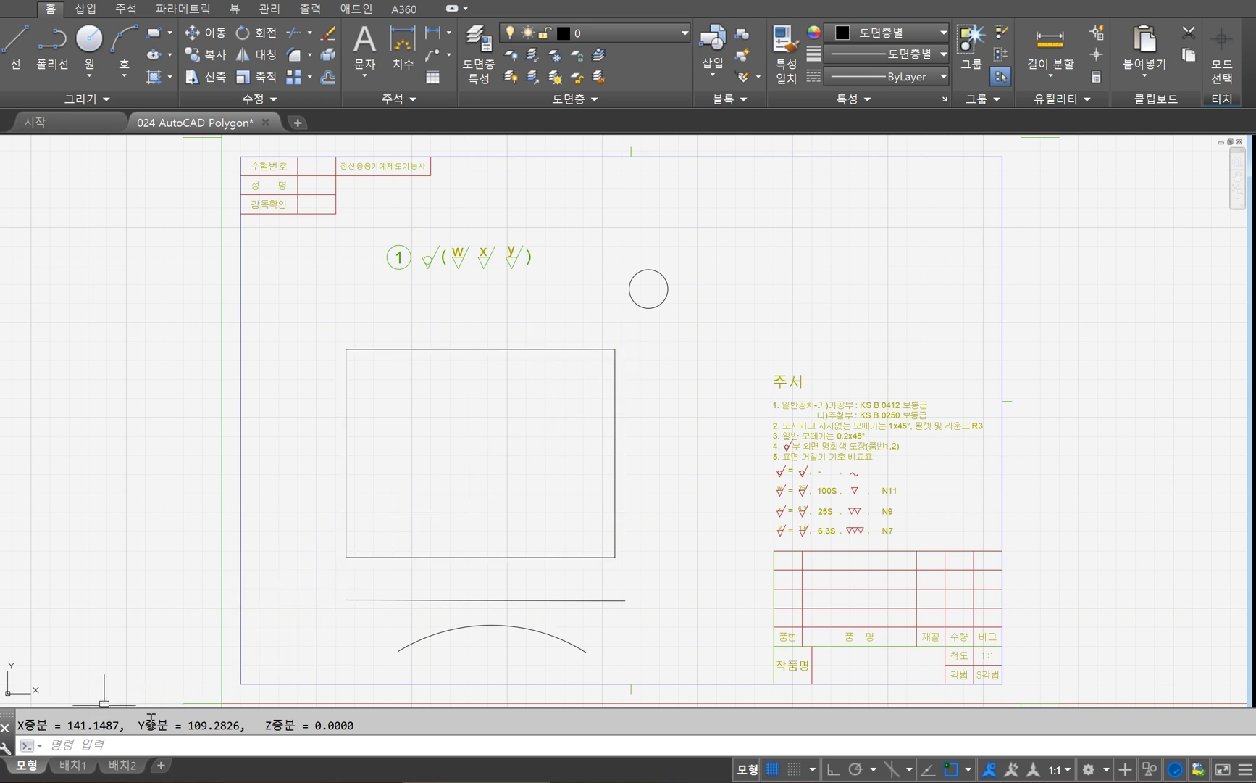
{"action": "scroll", "coordinate": [151, 721], "scroll_direction": "up", "scroll_amount": 1}
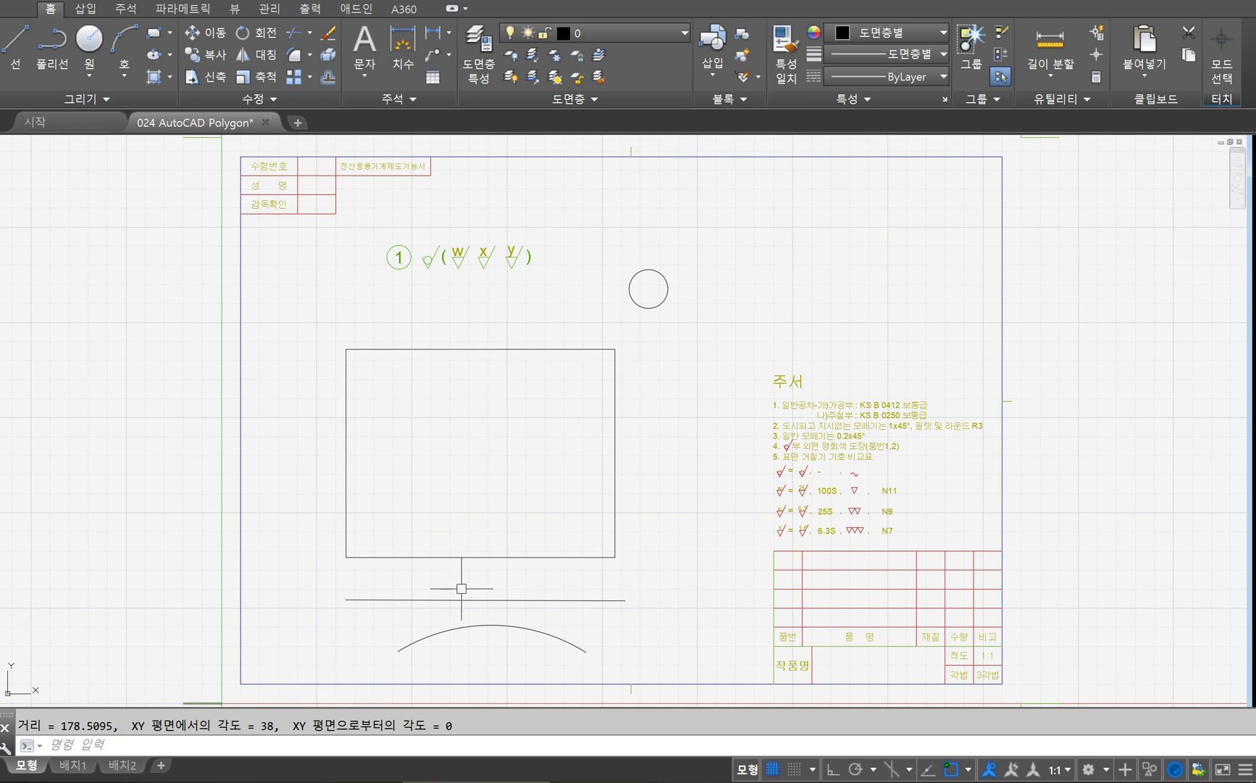
{"action": "scroll", "coordinate": [505, 574], "scroll_direction": "down", "scroll_amount": 4}
{"action": "scroll", "coordinate": [505, 573], "scroll_direction": "up", "scroll_amount": 4}
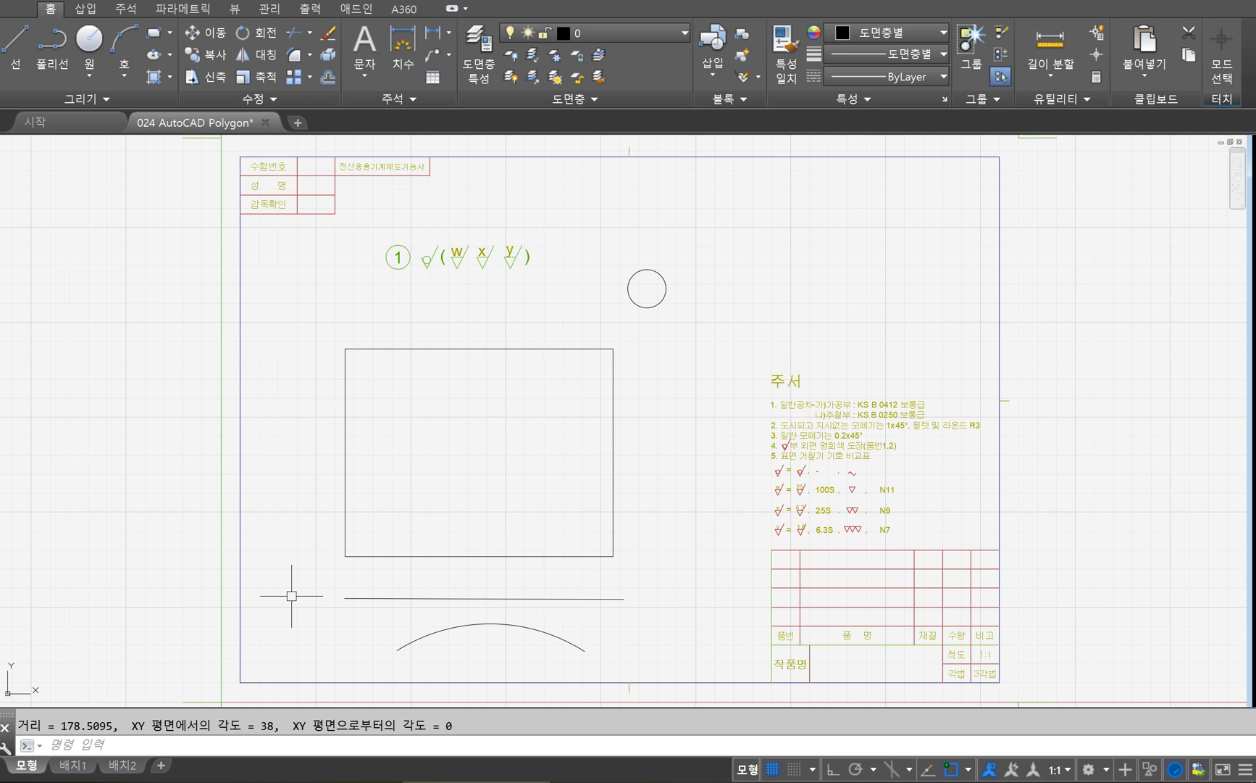
{"action": "key", "text": "Escape"}
{"action": "left_click", "coordinate": [448, 603]}
{"action": "left_click", "coordinate": [403, 593]}
{"action": "key", "text": "Escape"}
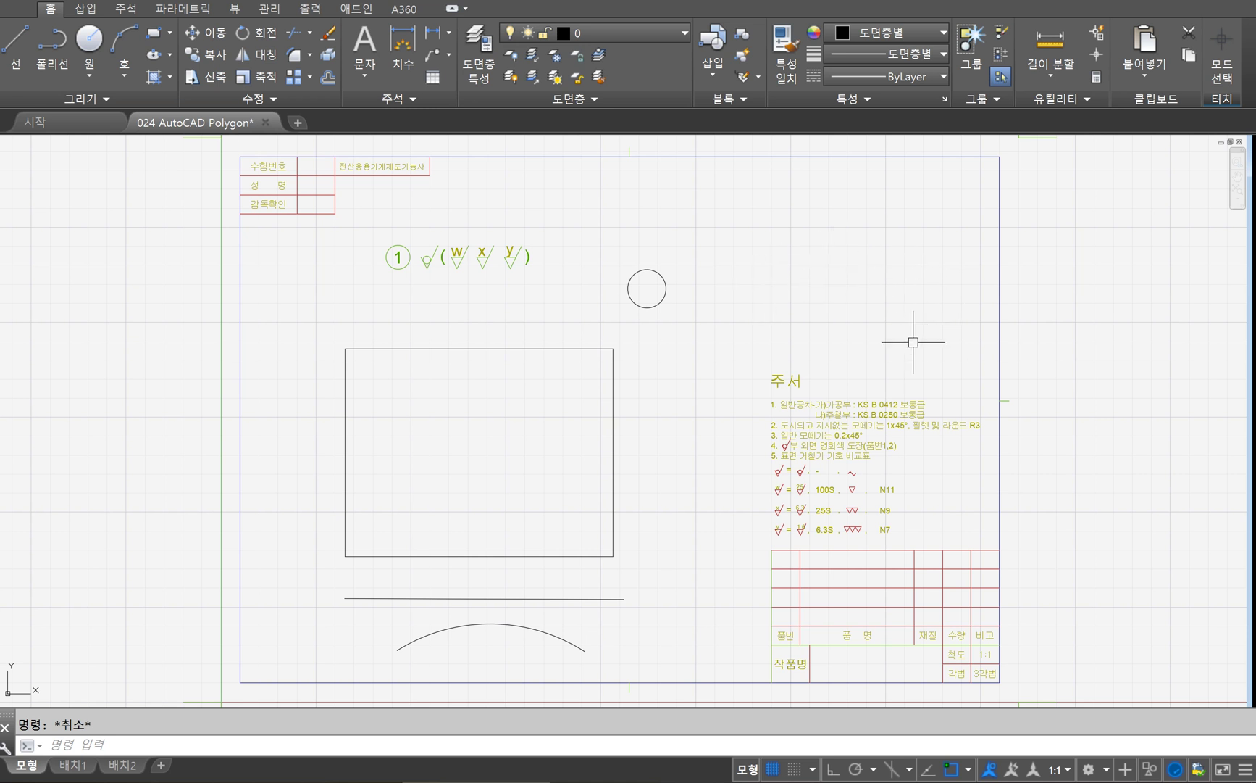
Examine the circle's outline at very high magnification and at normal scale to check how smoothly it is displayed
{"action": "scroll", "coordinate": [648, 287], "scroll_direction": "up", "scroll_amount": 10}
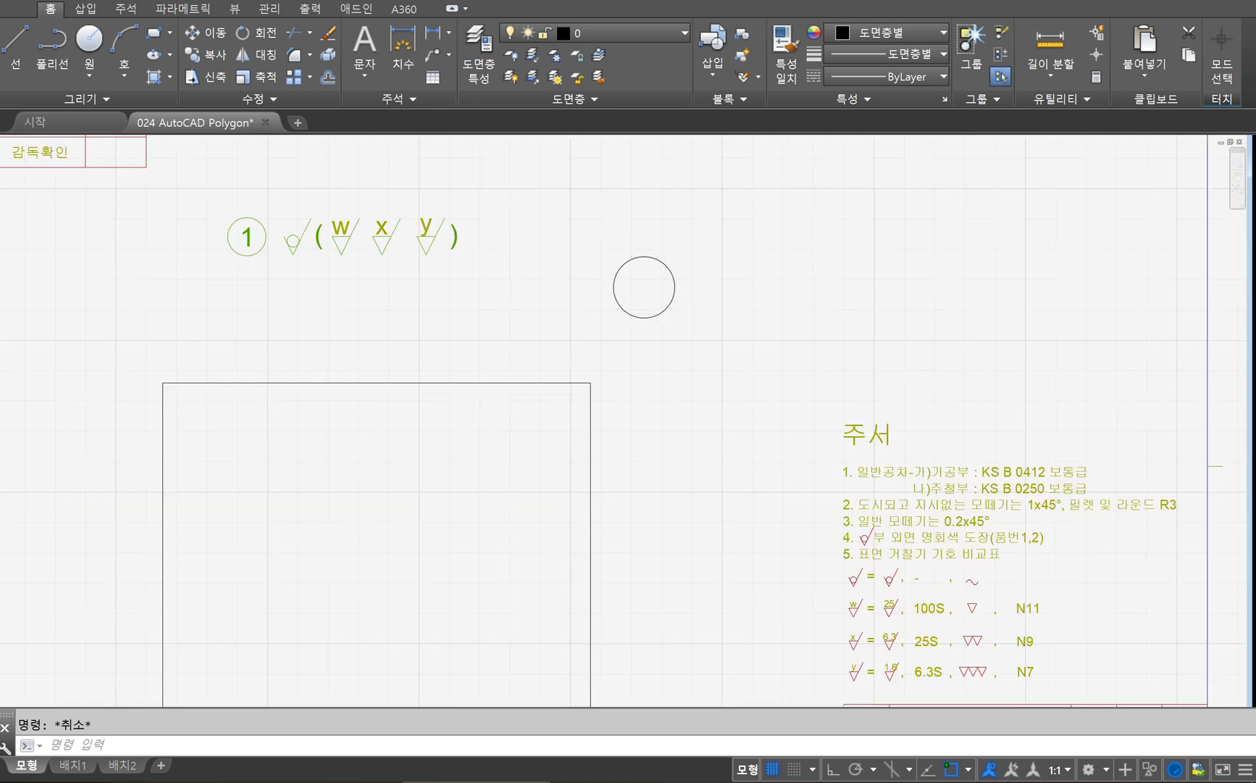
{"action": "scroll", "coordinate": [763, 247], "scroll_direction": "up", "scroll_amount": 10}
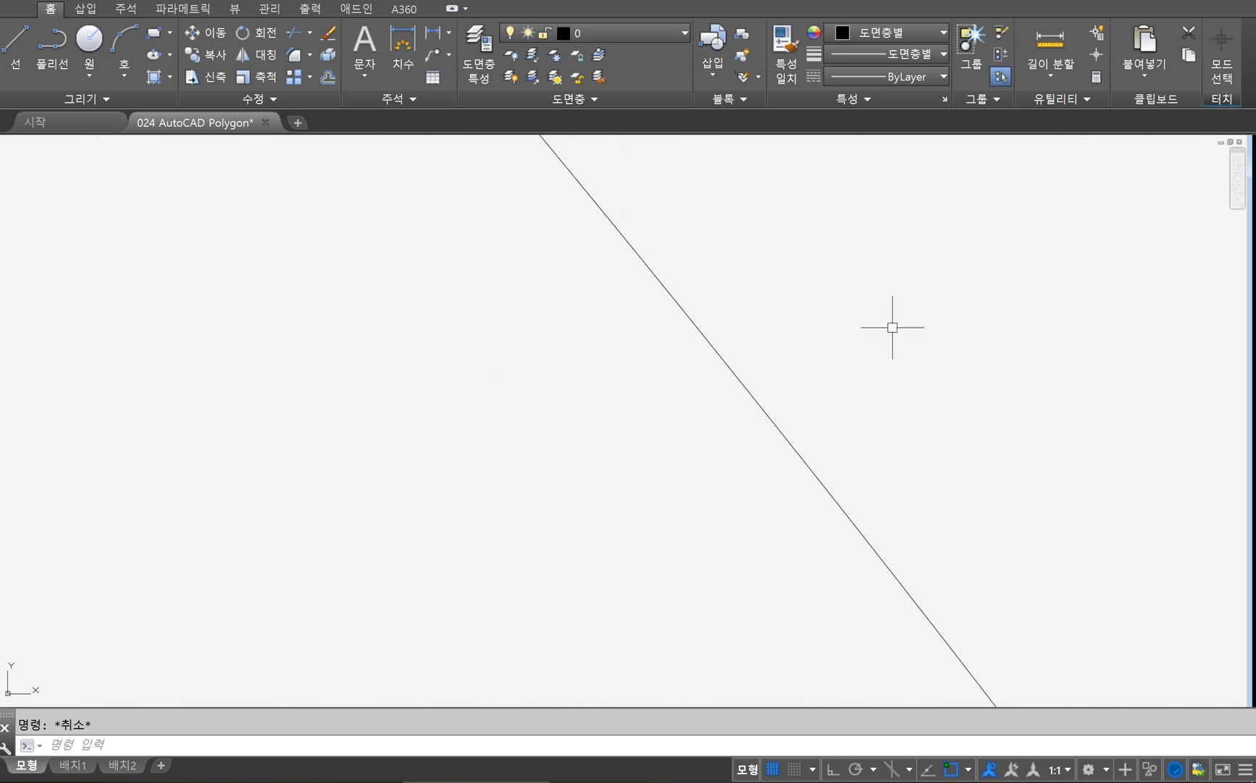
{"action": "scroll", "coordinate": [728, 348], "scroll_direction": "up", "scroll_amount": 5}
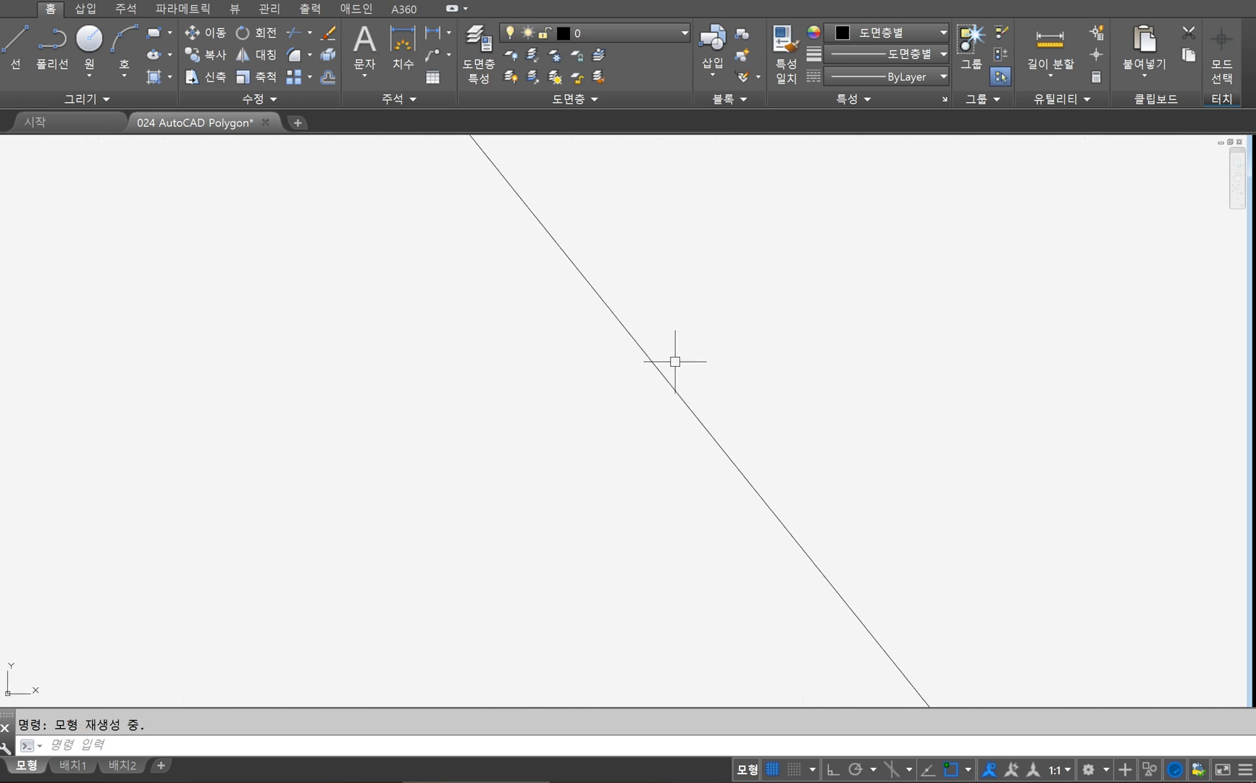
{"action": "middle_click_drag", "start_coordinate": [446, 392], "coordinate": [549, 391]}
{"action": "scroll", "coordinate": [747, 384], "scroll_direction": "down", "scroll_amount": 12}
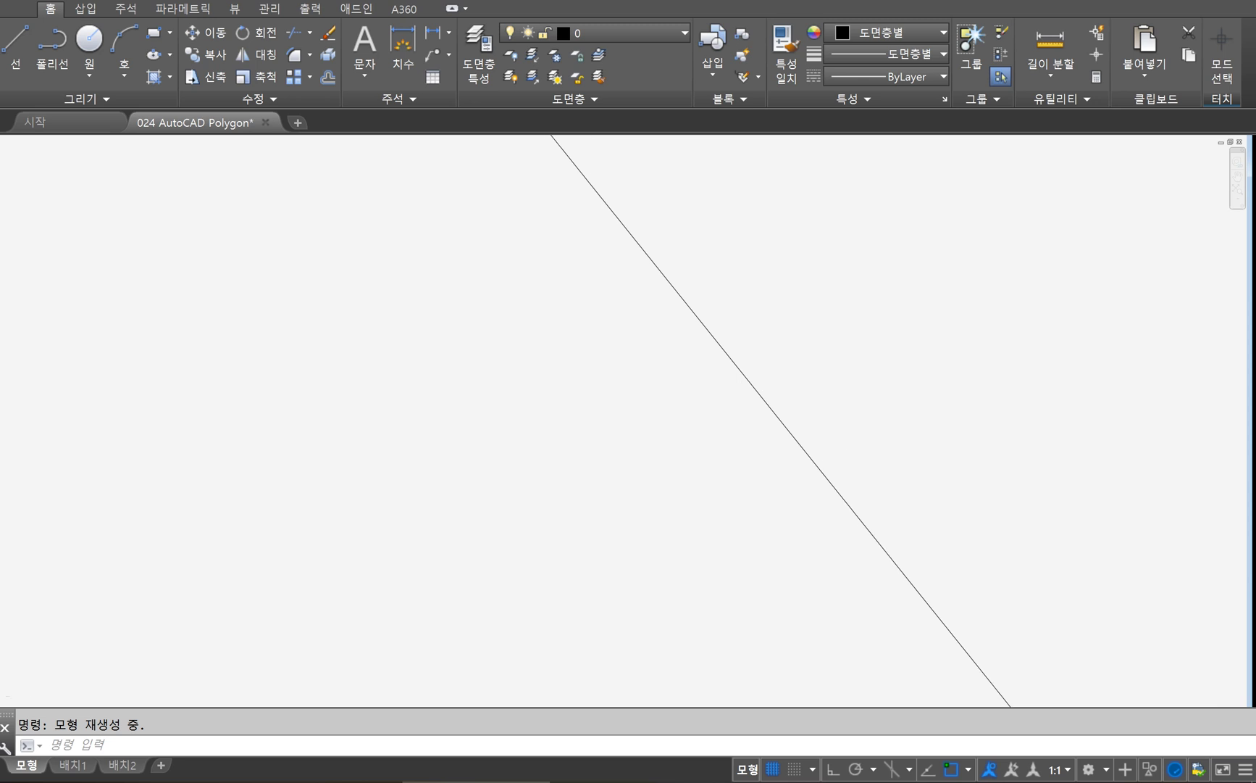
{"action": "scroll", "coordinate": [746, 384], "scroll_direction": "down", "scroll_amount": 15}
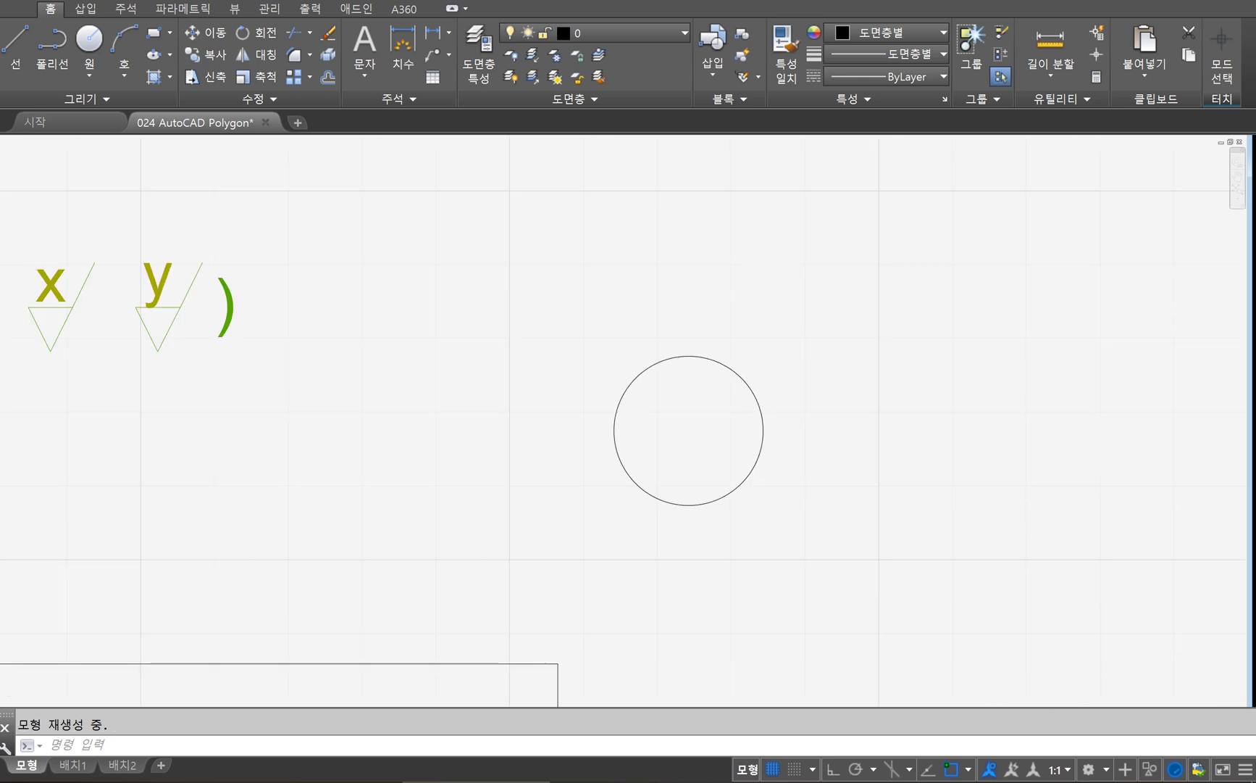
{"action": "scroll", "coordinate": [746, 386], "scroll_direction": "up", "scroll_amount": 4}
{"action": "mouse_move", "coordinate": [747, 385]}
{"action": "middle_mouse_down"}
{"action": "mouse_move", "coordinate": [739, 285]}
{"action": "mouse_move", "coordinate": [717, 306]}
{"action": "mouse_move", "coordinate": [715, 285]}
{"action": "middle_mouse_up"}
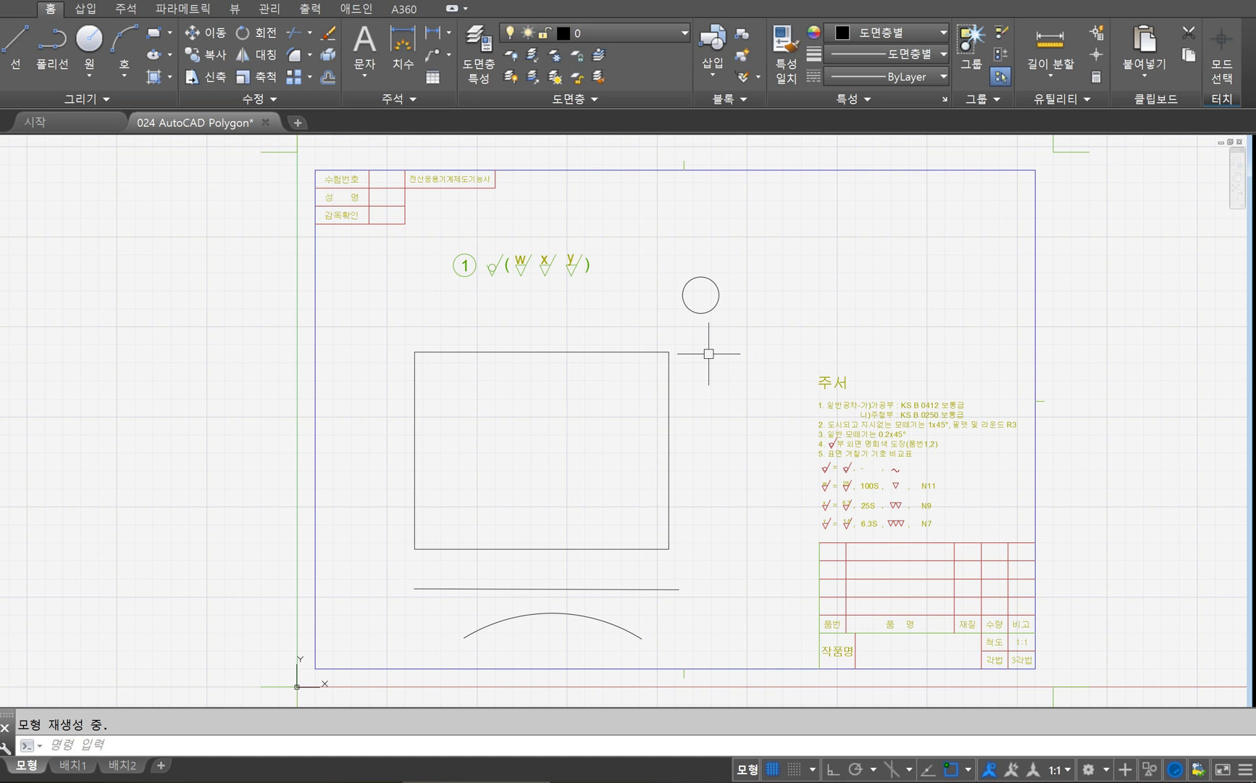
Regenerate the drawing display with the Regen command
{"action": "left_click", "coordinate": [832, 271]}
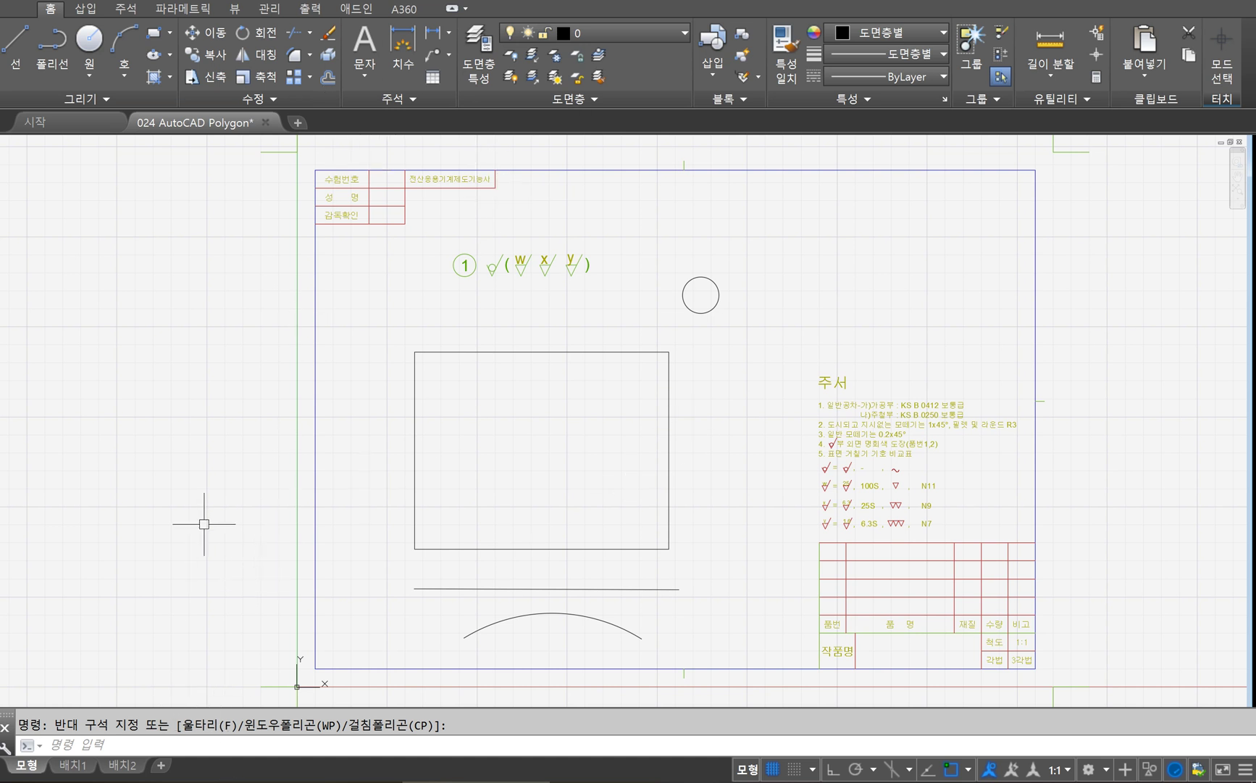
{"action": "type", "text": "regen"}
{"action": "key", "text": "Return"}
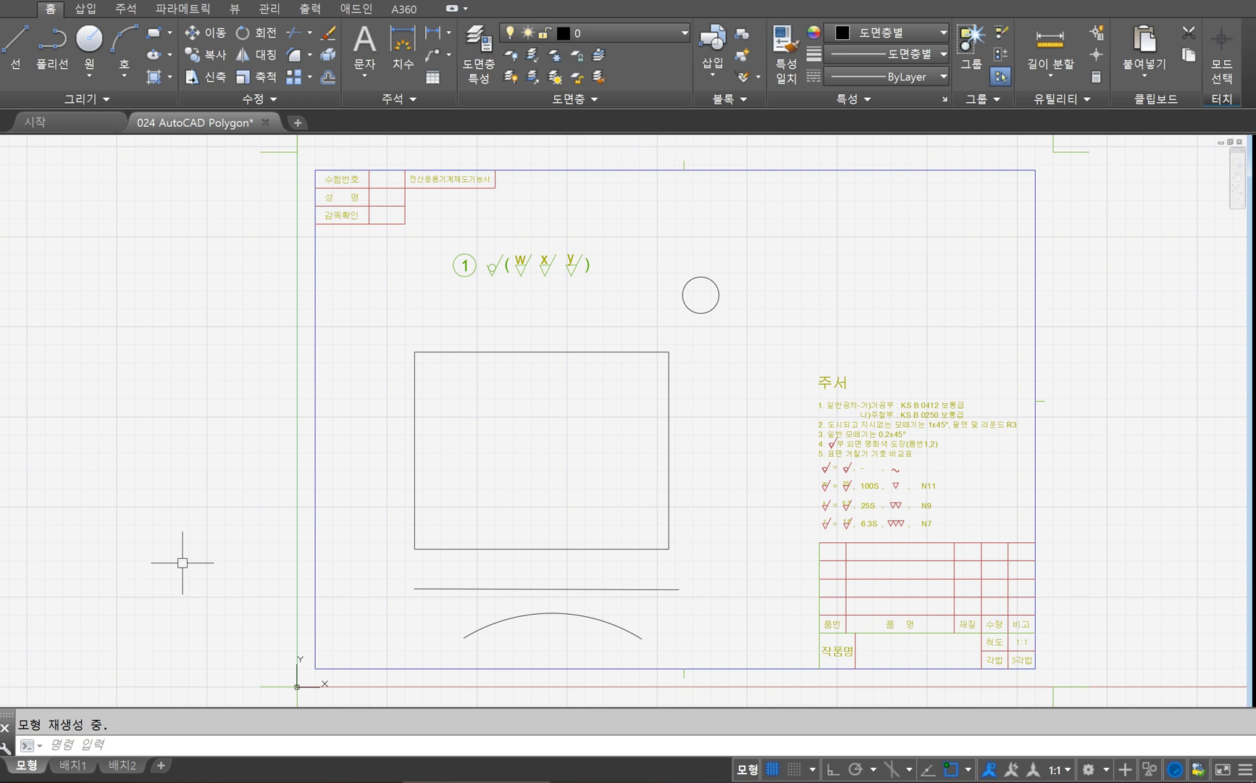
Switch to the Photos window showing the List, Dist and Regen lesson slide
{"action": "key", "text": "alt+Tab"}
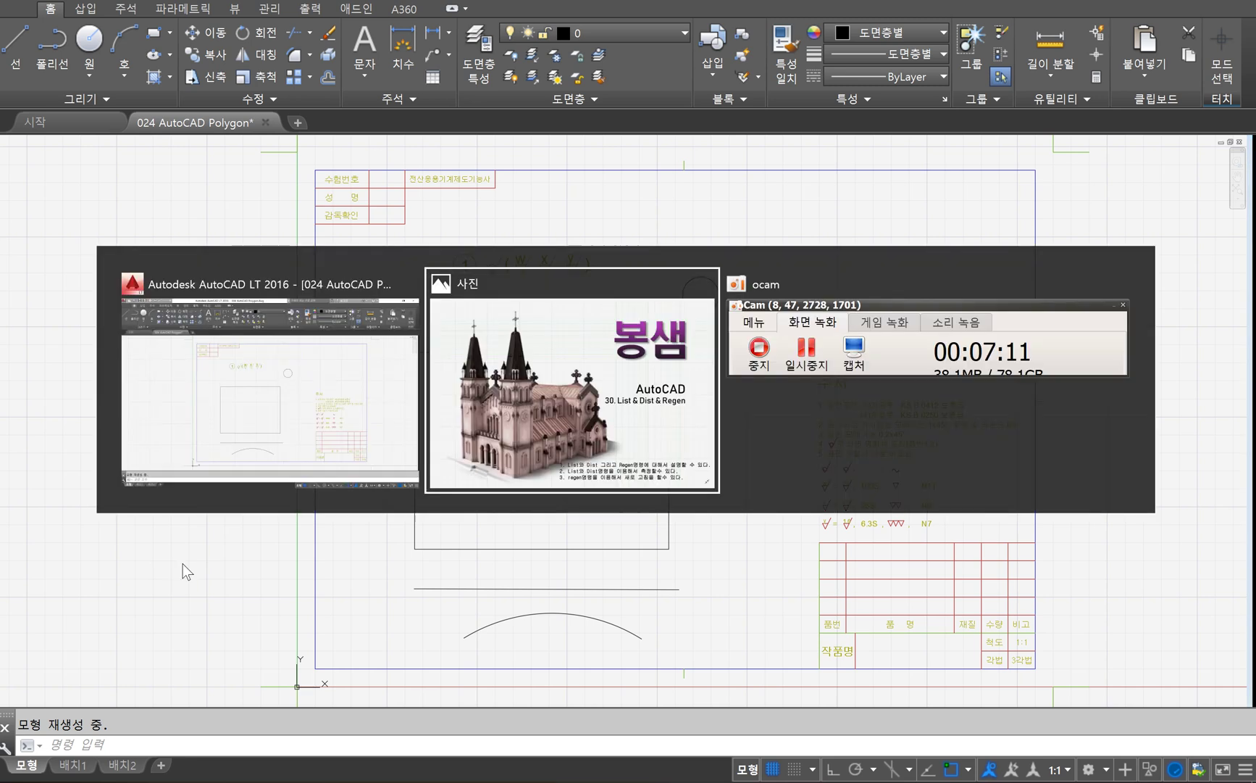